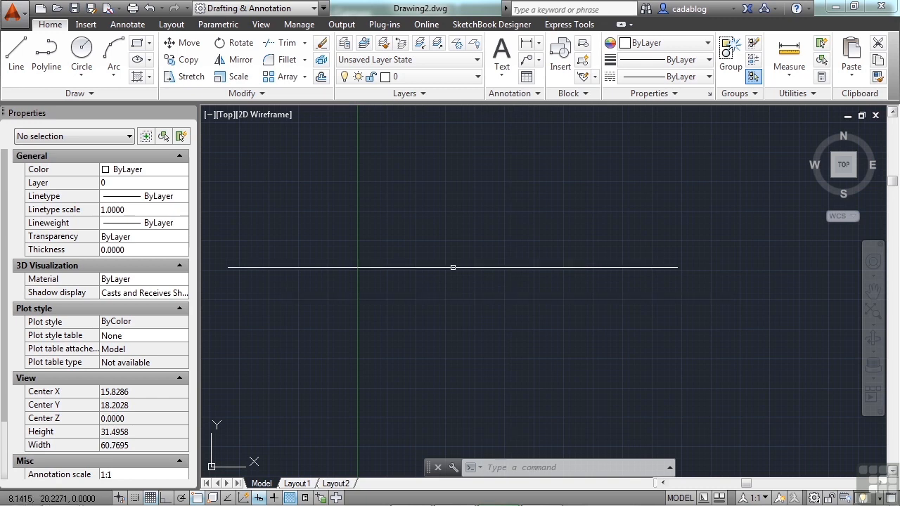
Create a new drawing from the acad.dwt template
type("new")
key("Return")
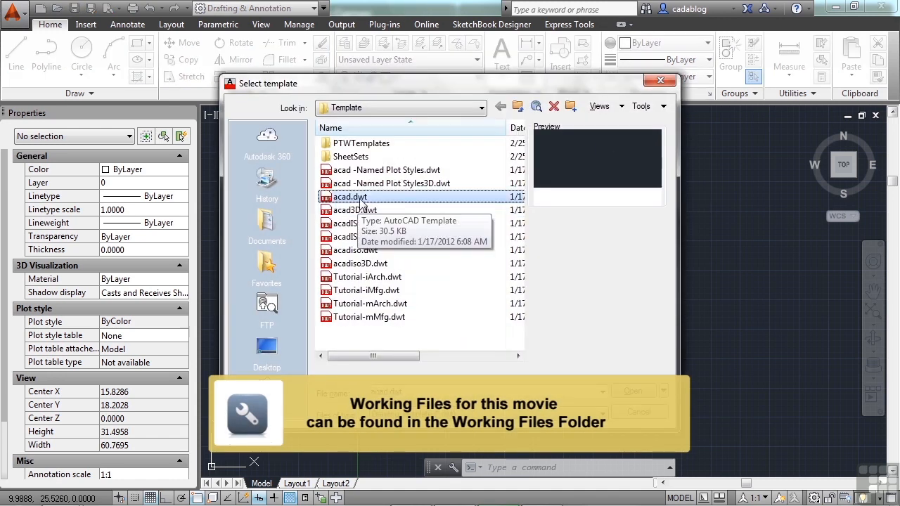
left_click(632, 392)
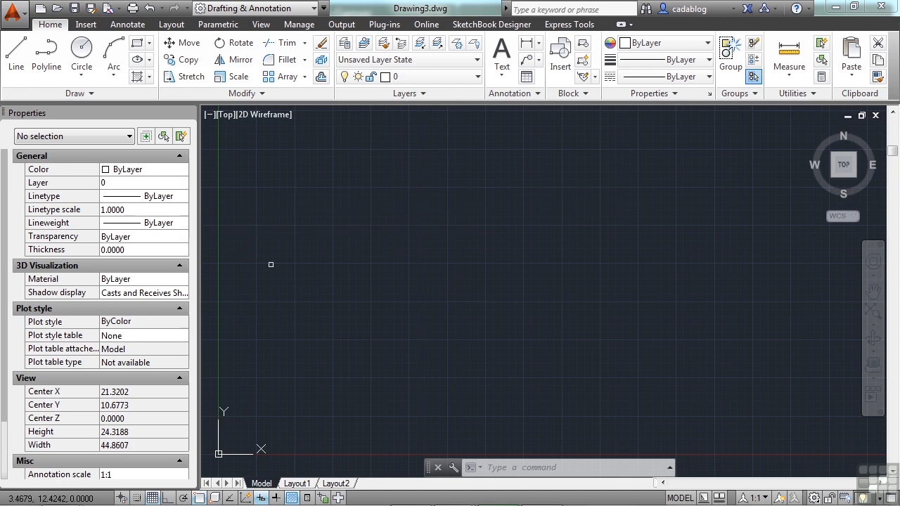
Save the drawing as Chair.dwg in folder 11, replacing the existing file
type("units")
key("Return")
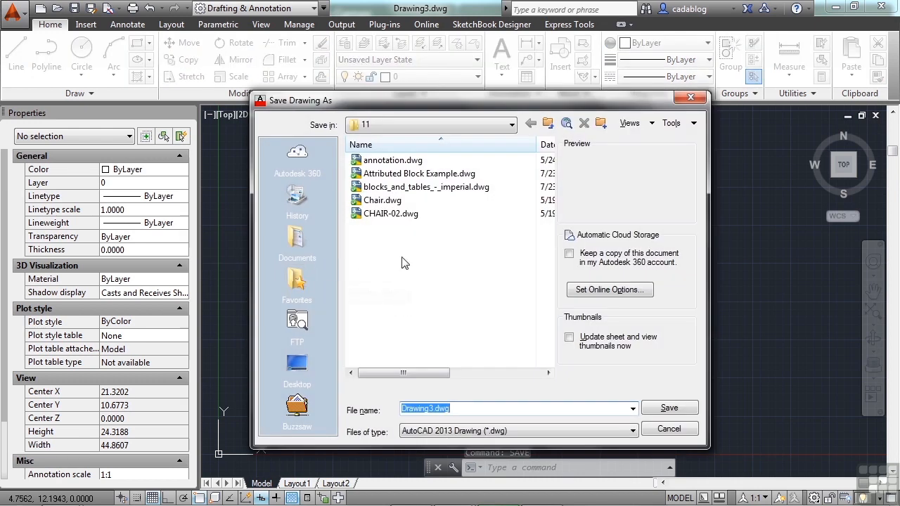
left_click(394, 201)
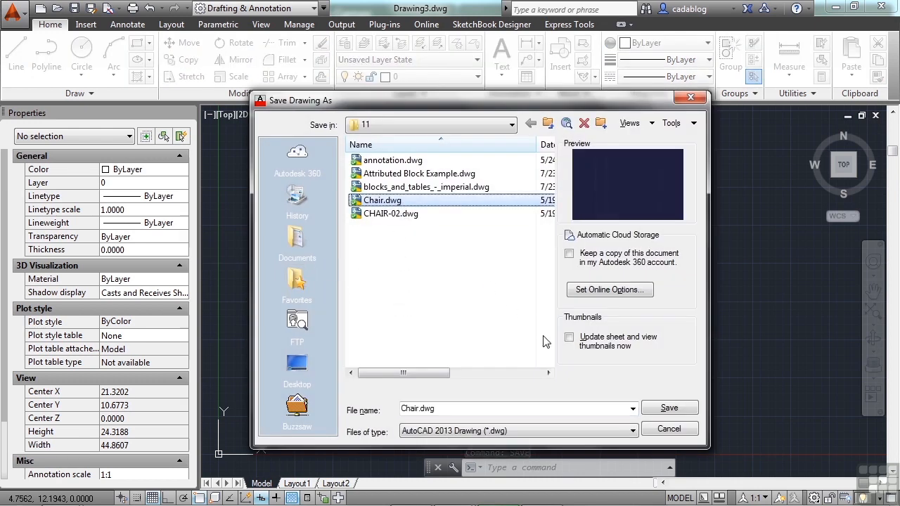
left_click(667, 409)
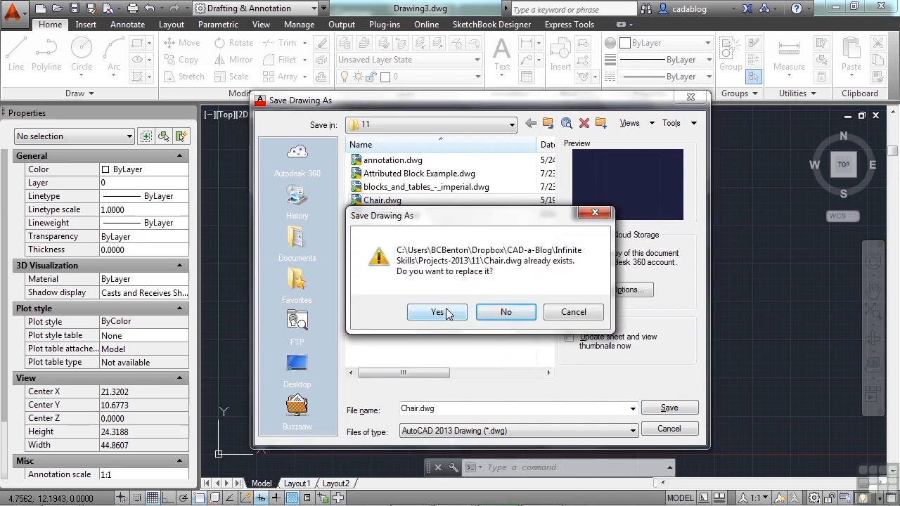
left_click(445, 314)
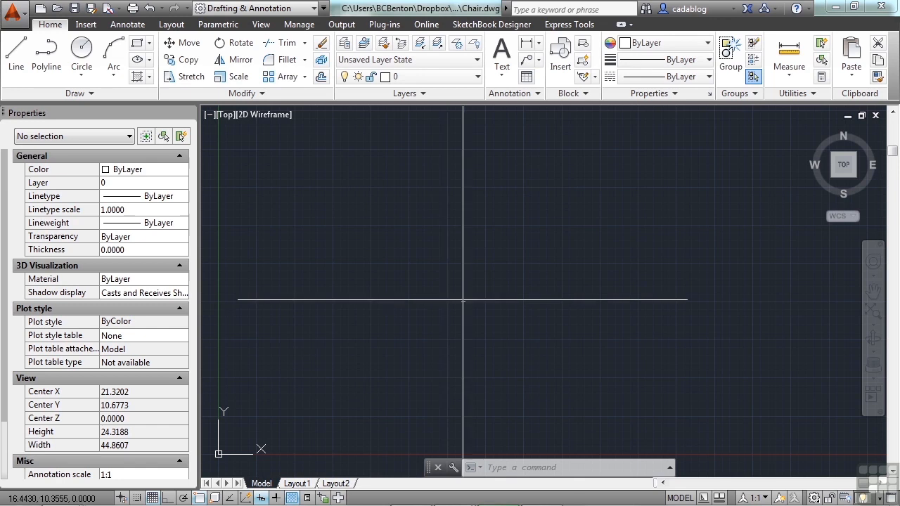
Set the drawing's length units to Architectural with 0'-0 1/16" precision, keeping the insertion scale in inches
middle_click(482, 261)
middle_click(482, 261)
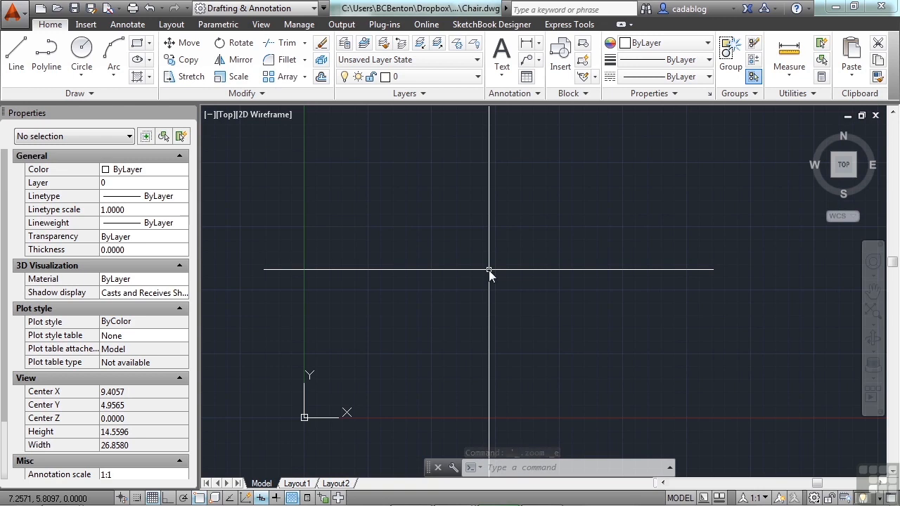
type("units")
key("Return")
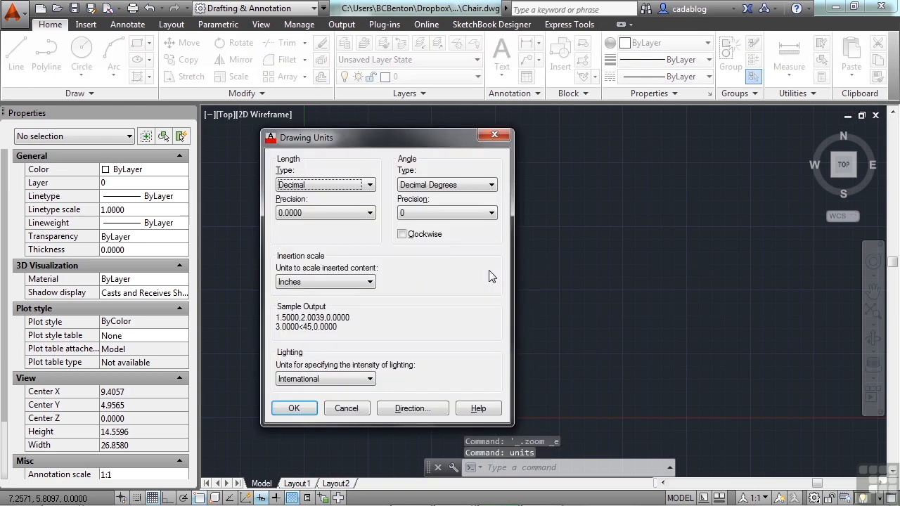
left_click(369, 184)
left_click(330, 197)
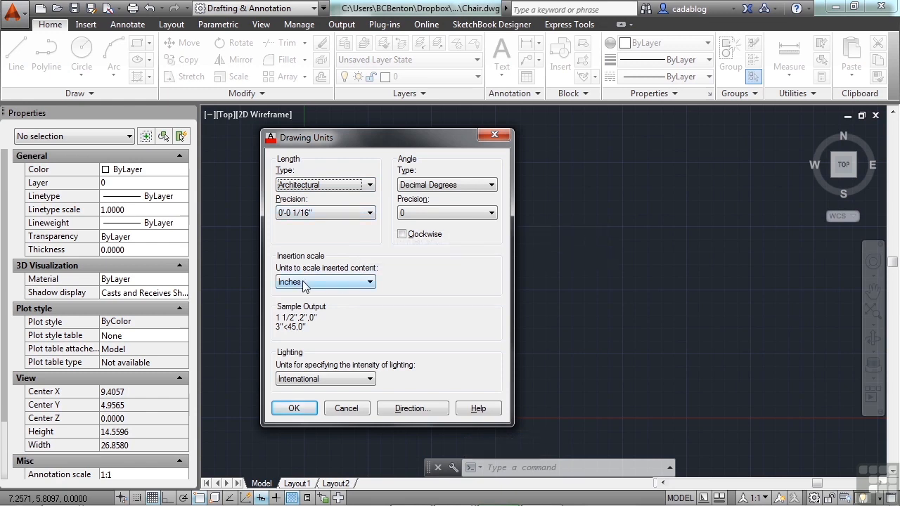
left_click(294, 409)
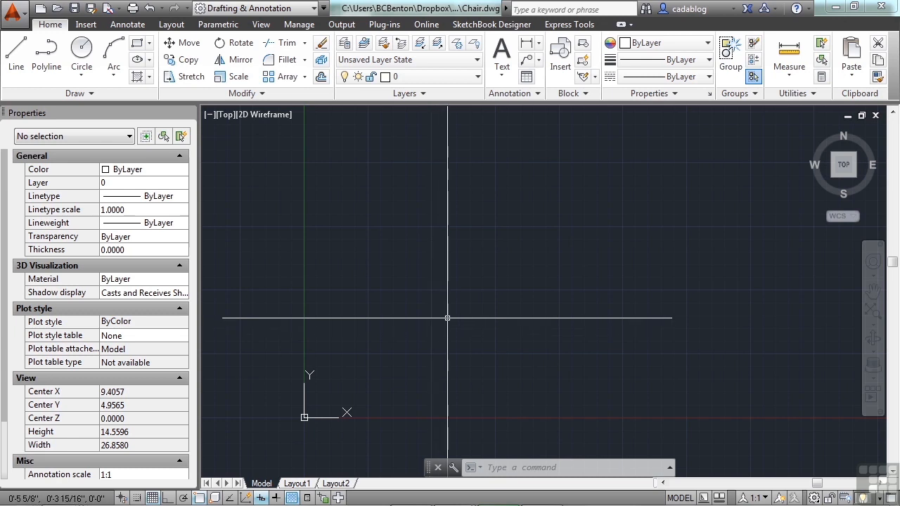
Draw a 2' by 2' rectangle near the origin as the chair's seat outline
type("rec")
key("Return")
left_click(398, 334)
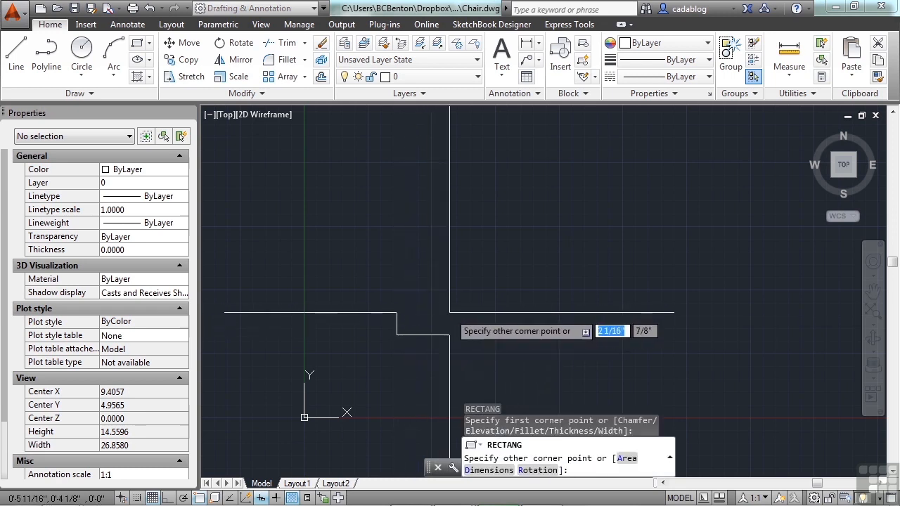
type("2'")
key("Tab")
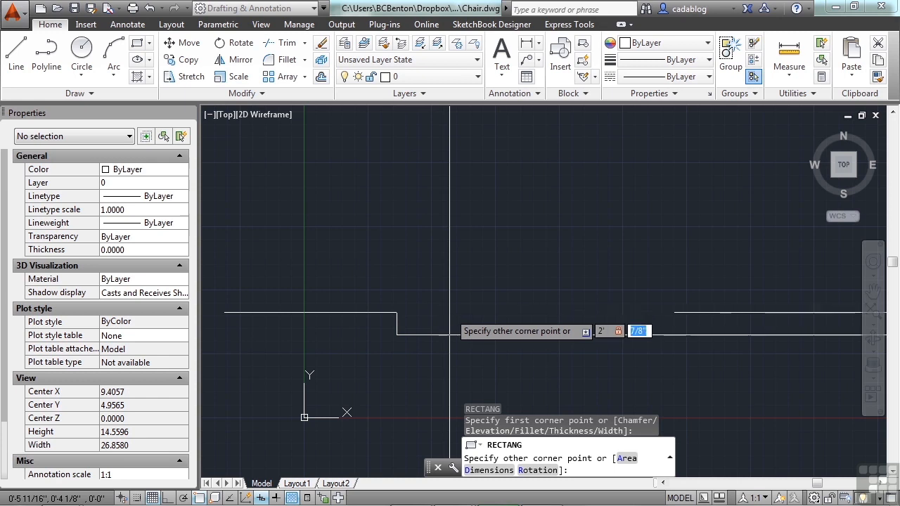
type("2'")
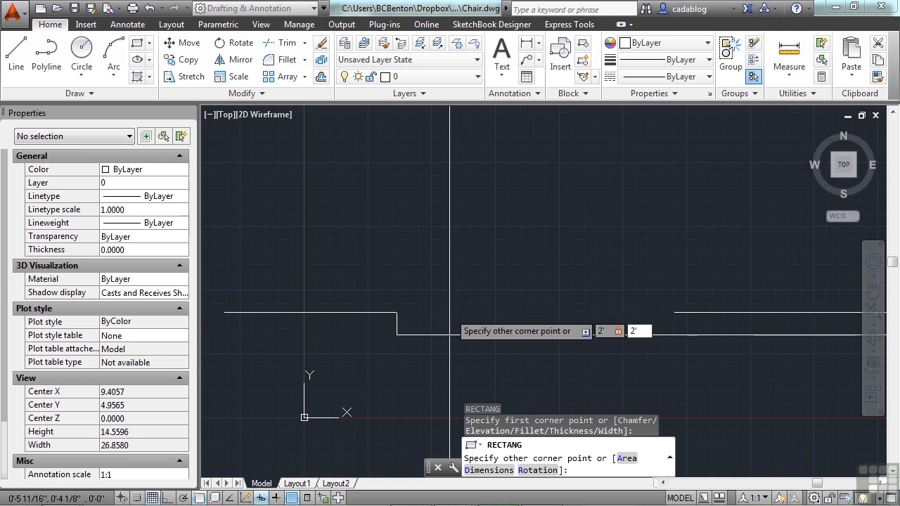
key("Return")
middle_click(478, 295)
scroll(472, 249, "down", 4)
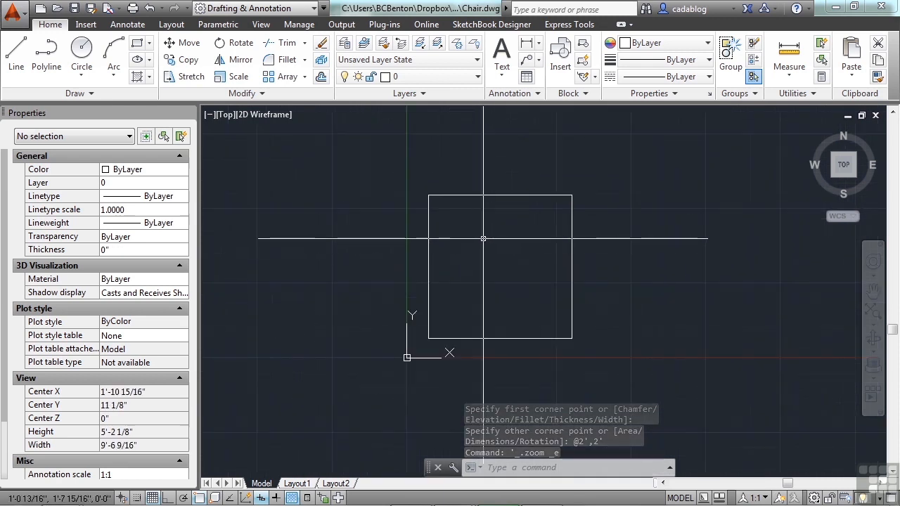
left_click(489, 239)
left_click(456, 210)
type("REC")
key("Return")
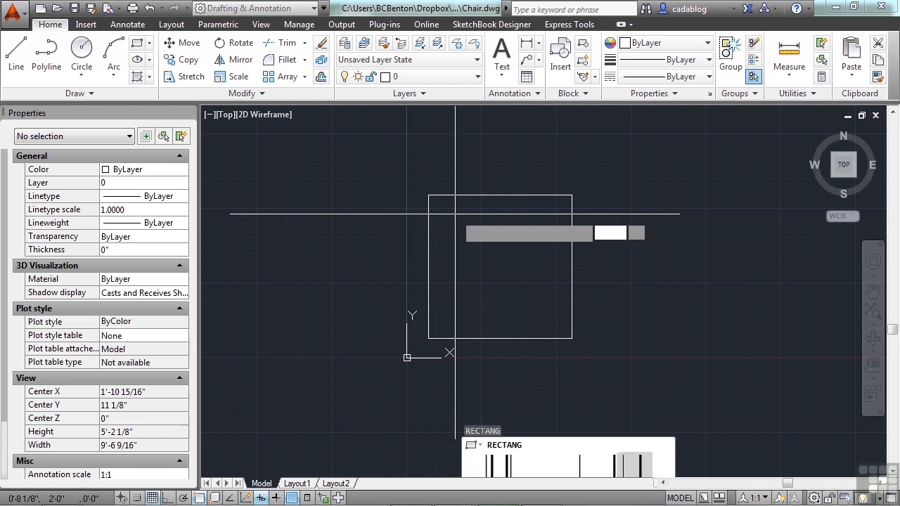
left_click(430, 192)
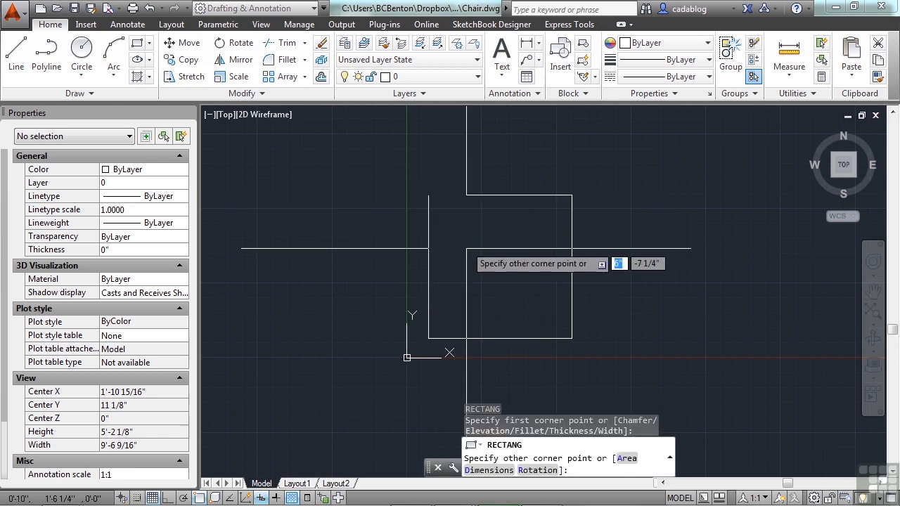
type("2")
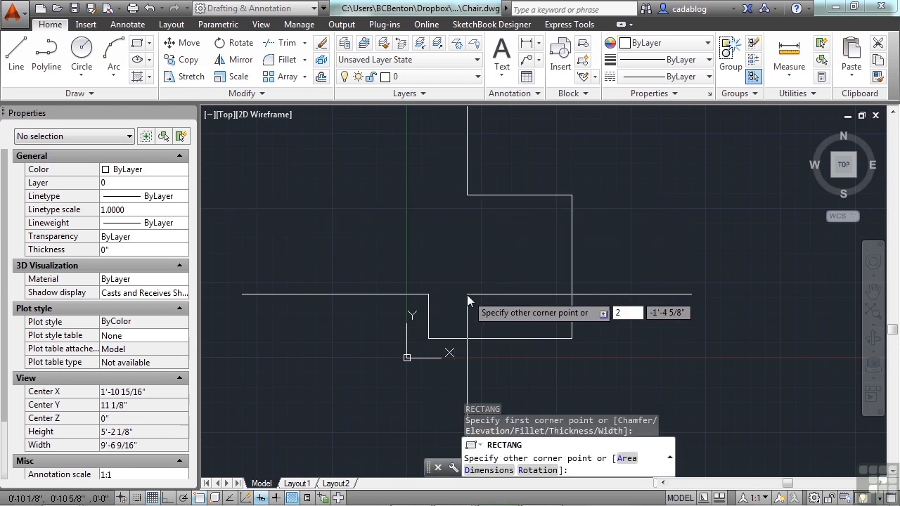
key("Tab")
left_click(452, 342)
key("ctrl+z")
Draw the chair back as a rectangle about 3" wide from the square's upper-left corner to its bottom edge, and save the drawing
type("rec")
key("Return")
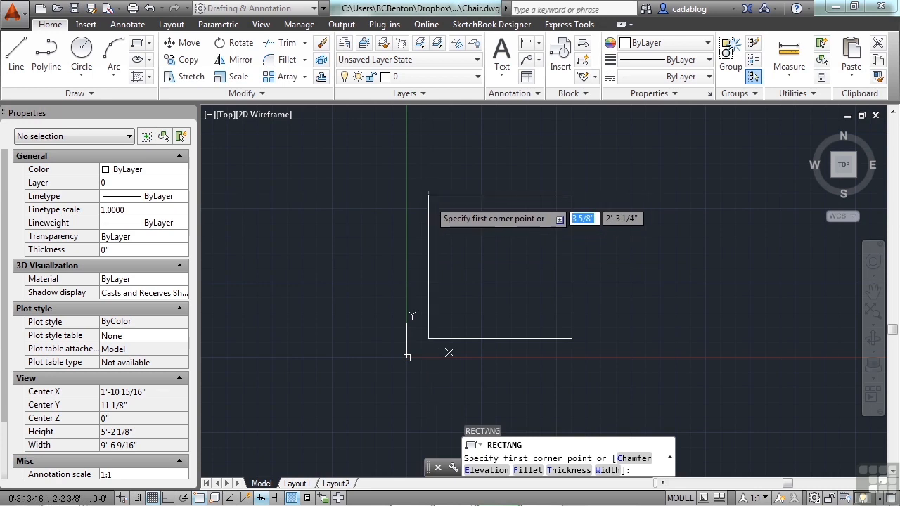
left_click(429, 195)
type("nea")
key("Return")
scroll(520, 295, "up", 5)
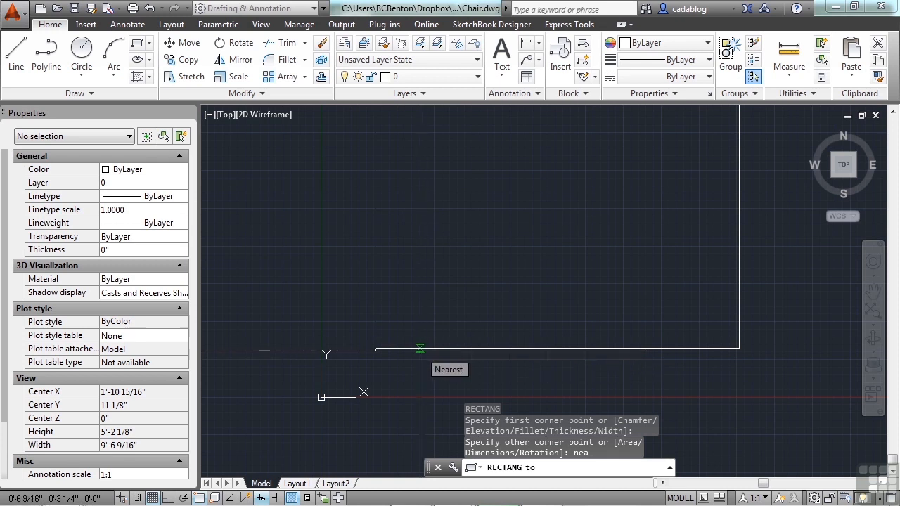
left_click(421, 348)
scroll(409, 351, "down", 5)
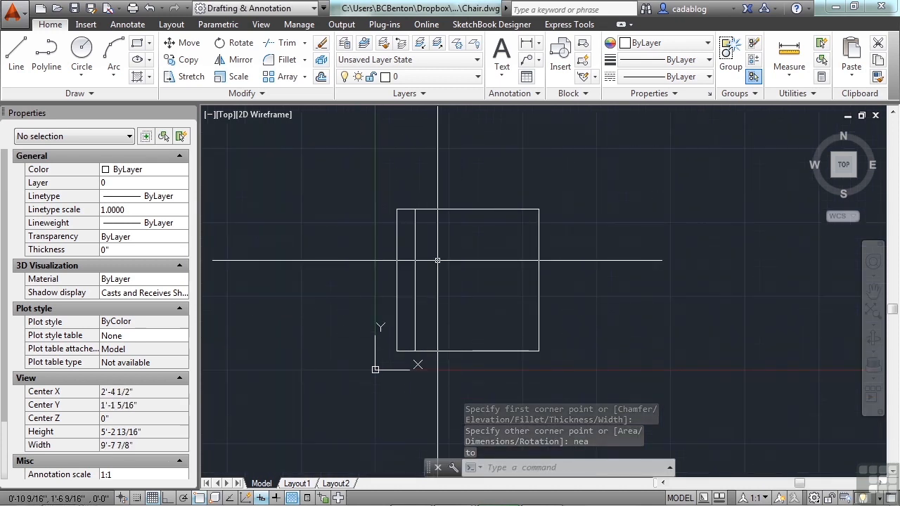
key("ctrl+s")
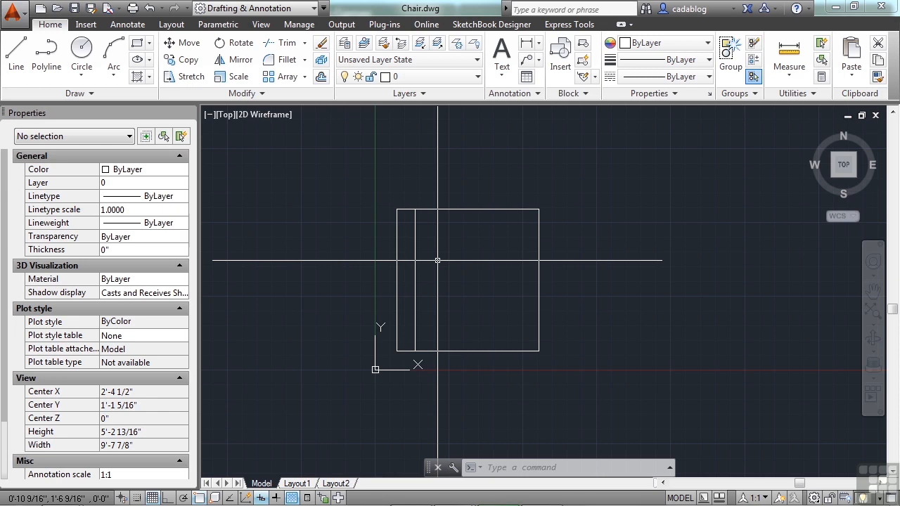
Start a block definition named chair with its base point at the midpoint of the square's left edge
type("block")
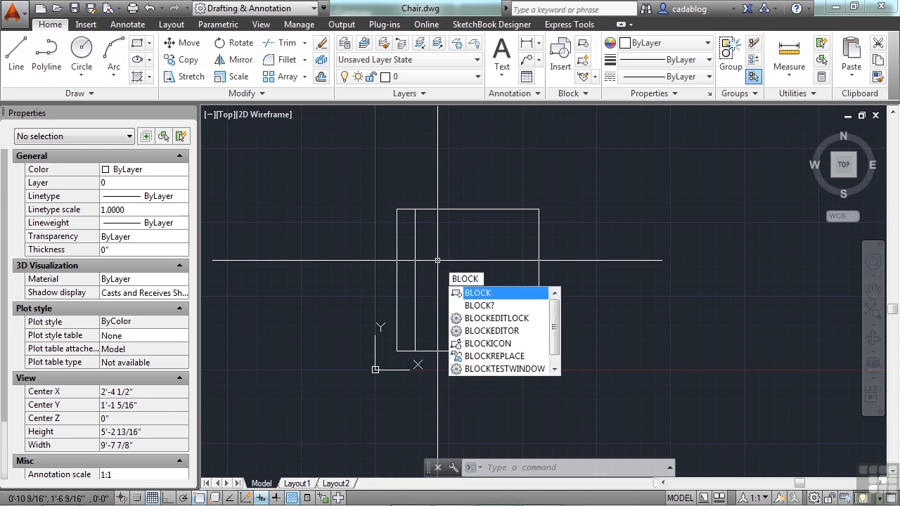
key("Return")
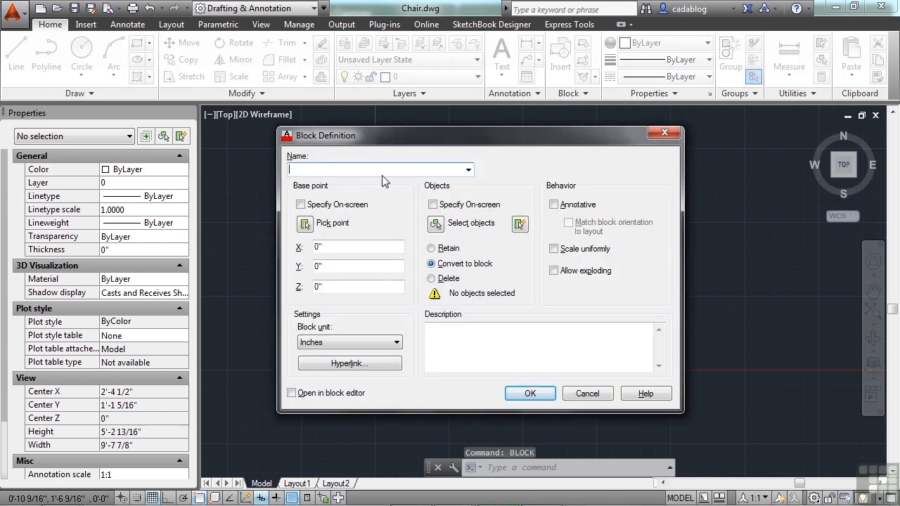
type("chair")
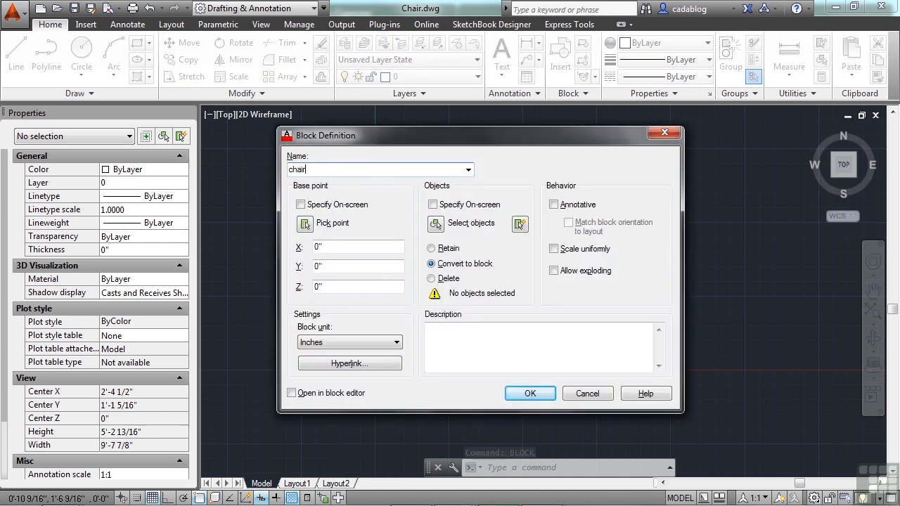
left_click(321, 226)
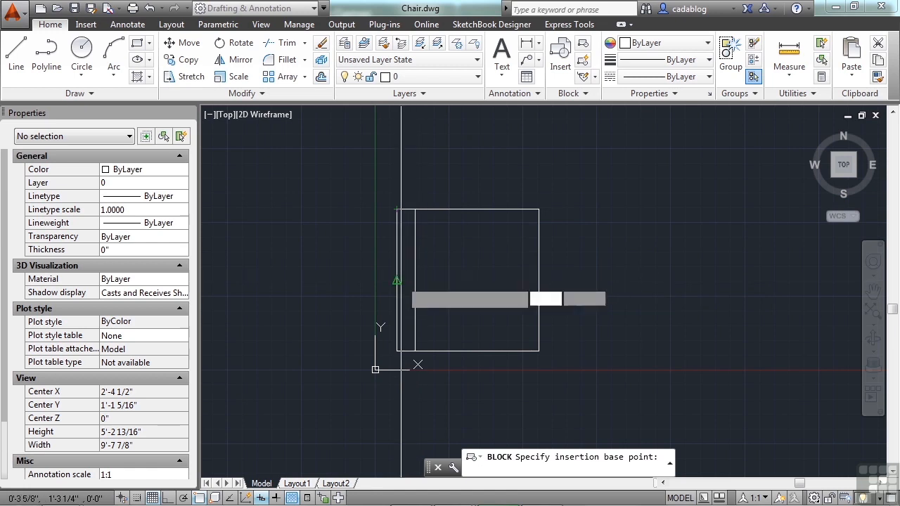
left_click(397, 281)
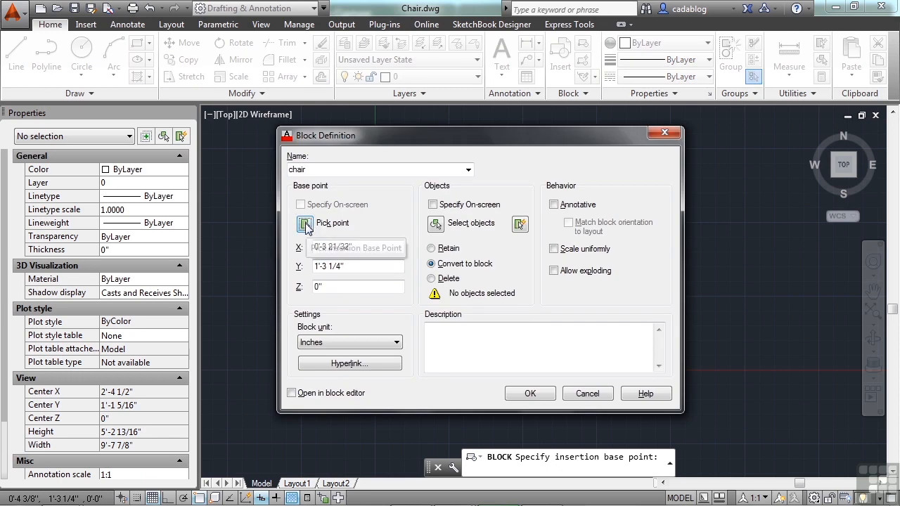
Choose both rectangles, the seat and the back, as the objects of the chair block
left_click(437, 225)
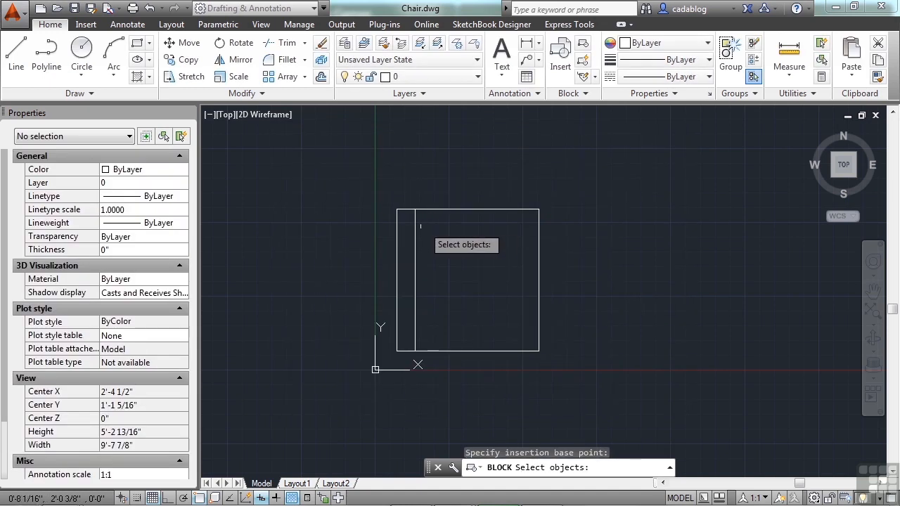
left_click(422, 227)
left_click(432, 209)
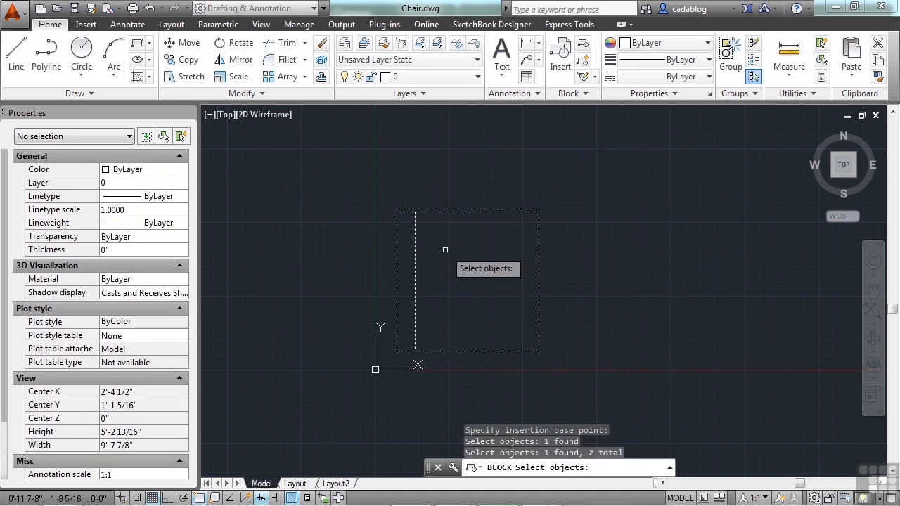
key("Return")
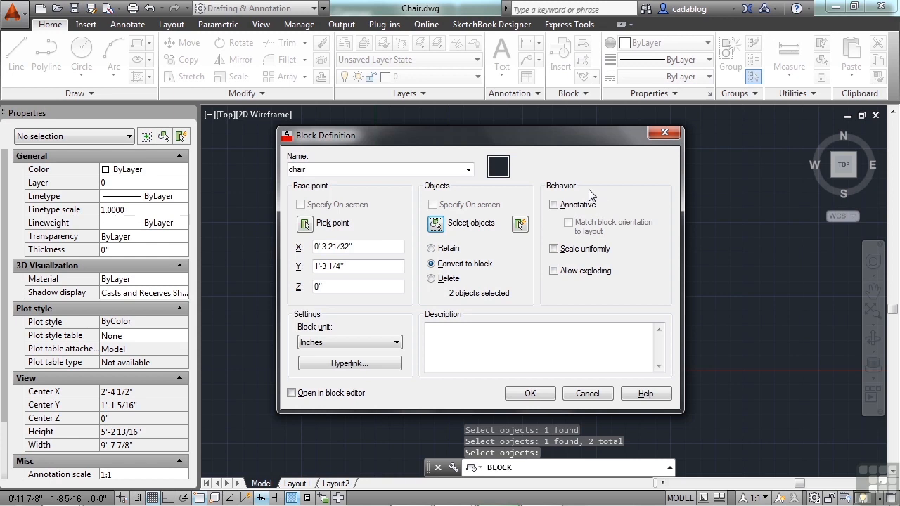
Leave exploding disallowed, describe the block as "This is a chair." and create it
left_click(554, 272)
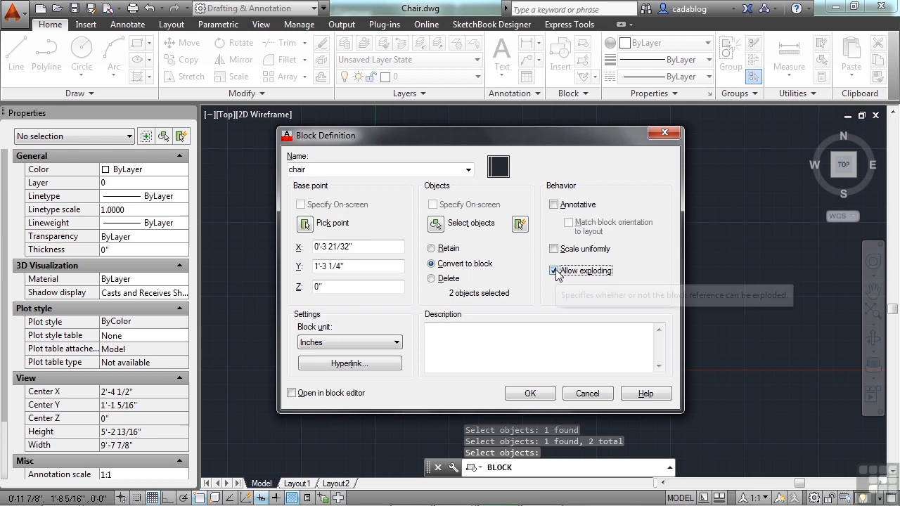
left_click(563, 276)
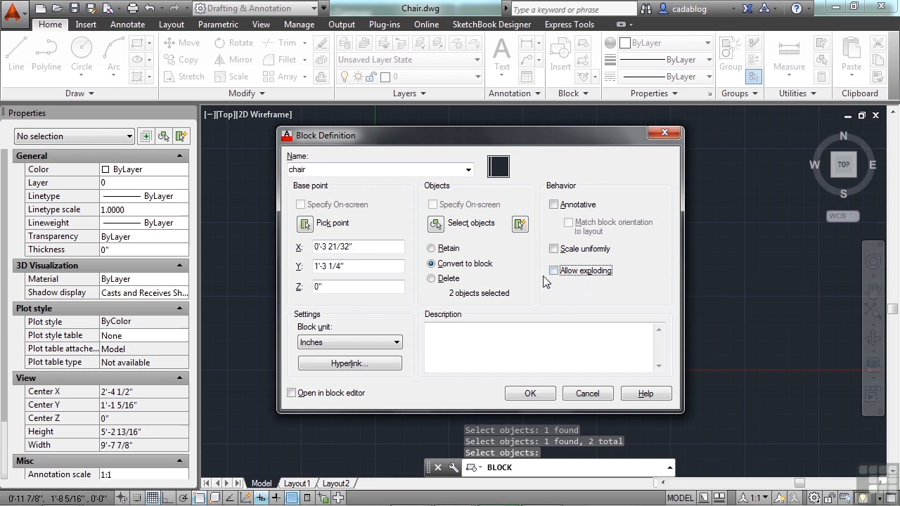
left_click(501, 338)
type("This is a")
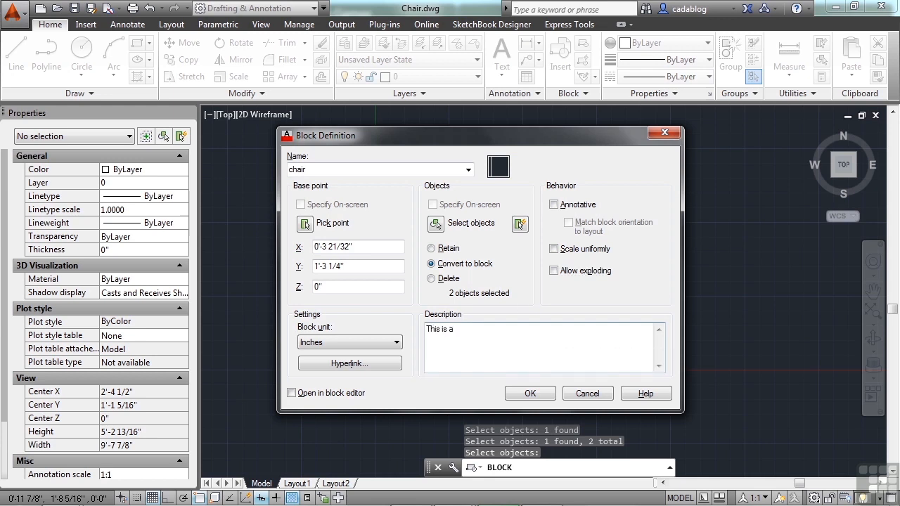
type(" chair.")
left_click(527, 394)
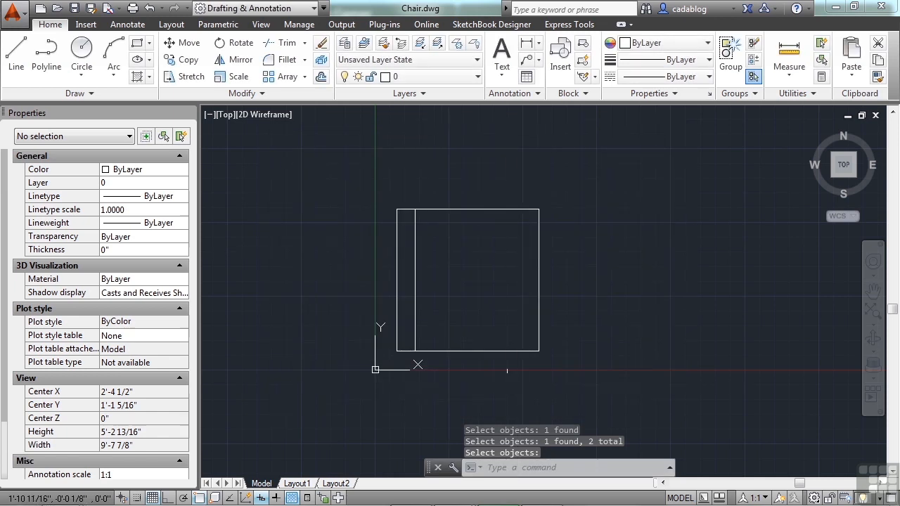
Select the chair block to examine its properties, and clear the selection
left_click(505, 346)
left_click(486, 339)
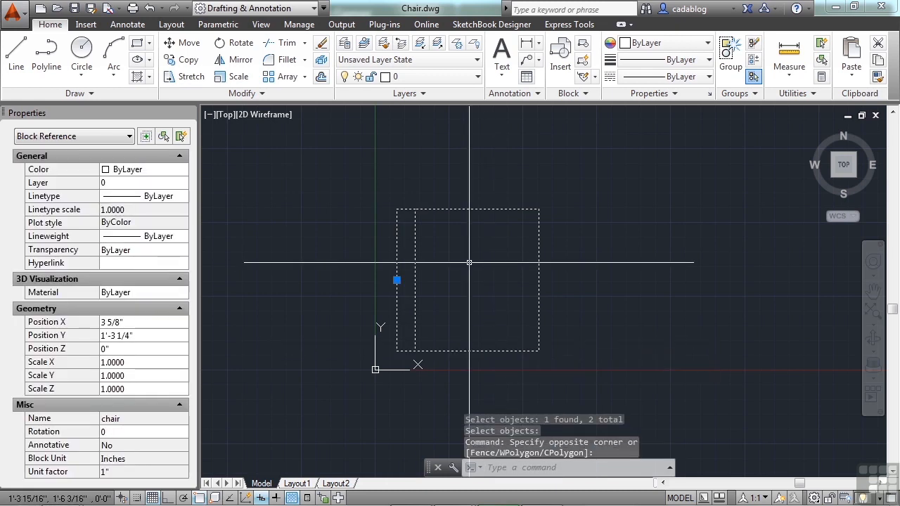
key("Escape")
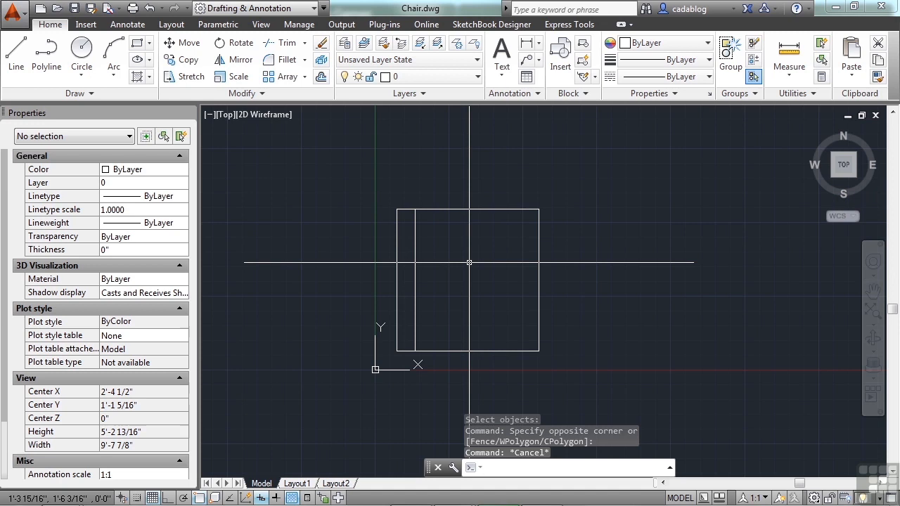
Start a Write Block export (WBLOCK) with the existing chair block as its source
type("WBLOCK")
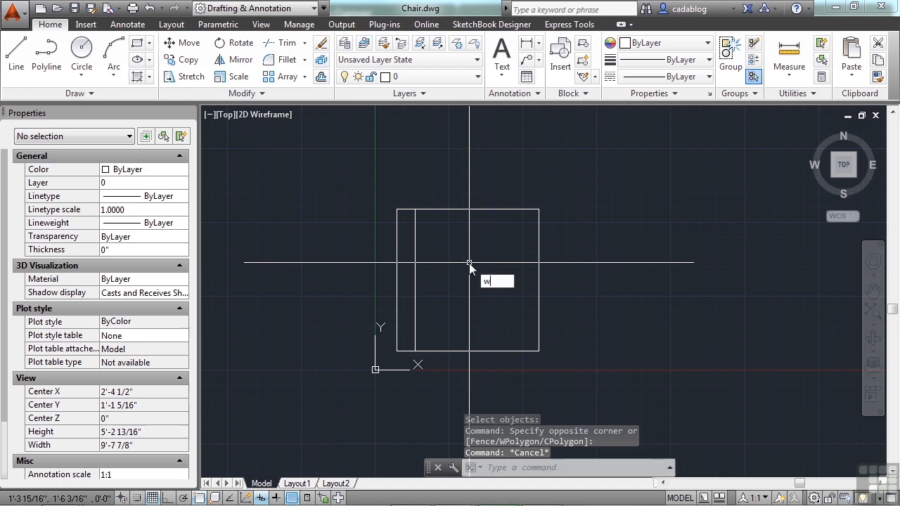
key("Return")
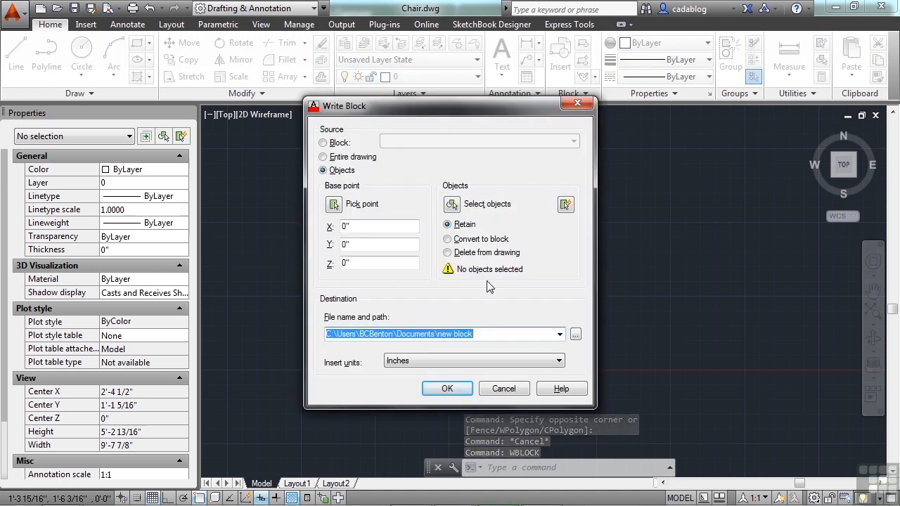
left_click(363, 158)
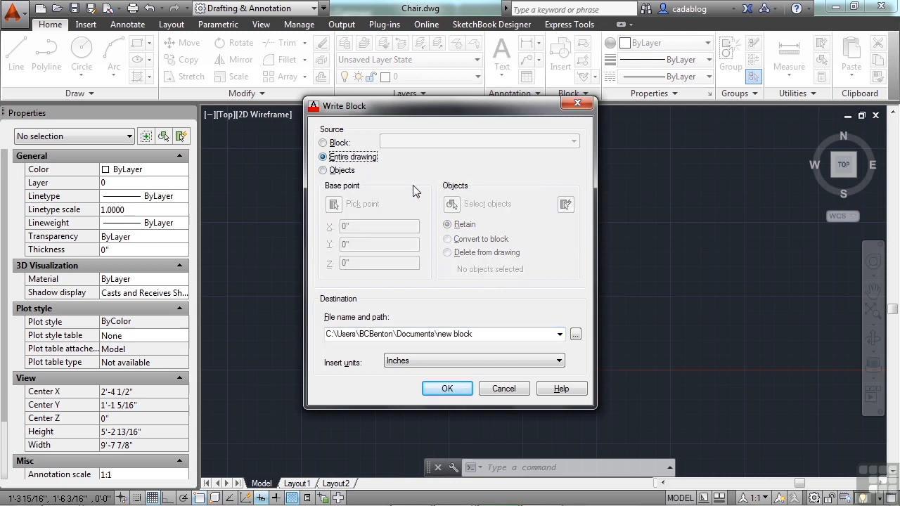
left_click(340, 143)
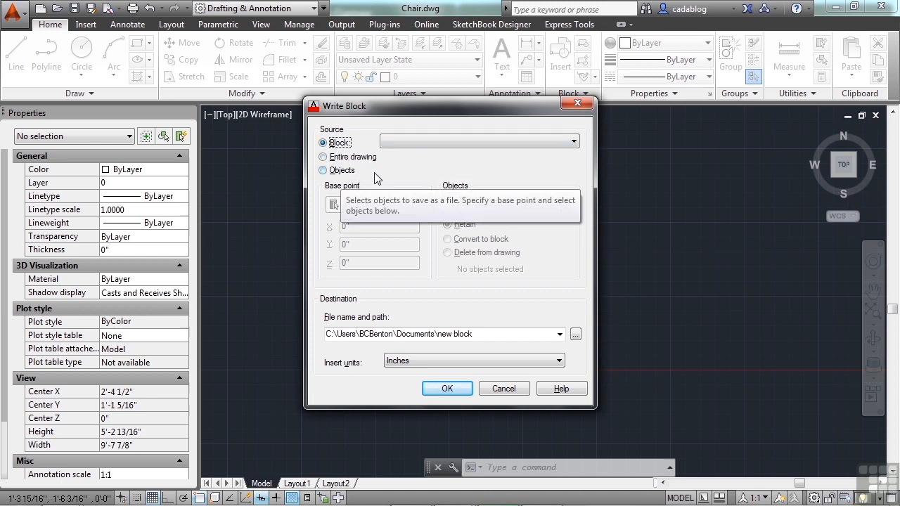
left_click(436, 143)
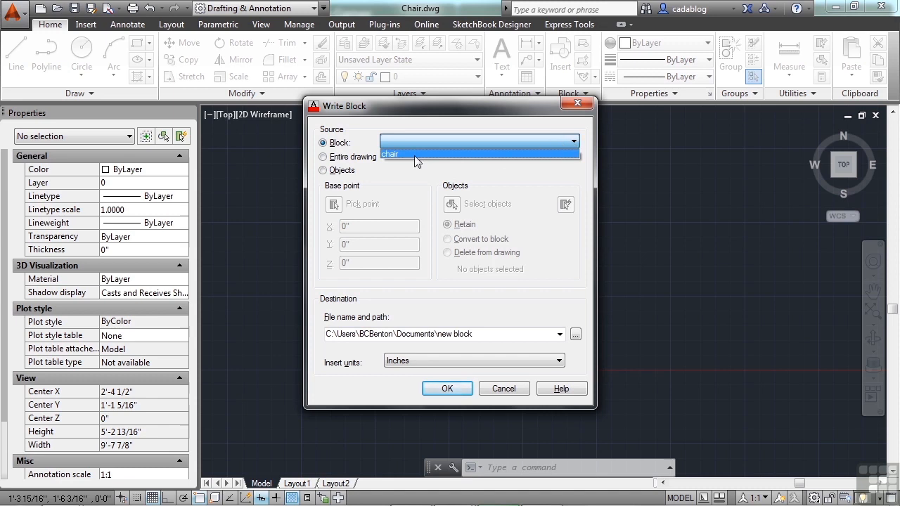
left_click(414, 154)
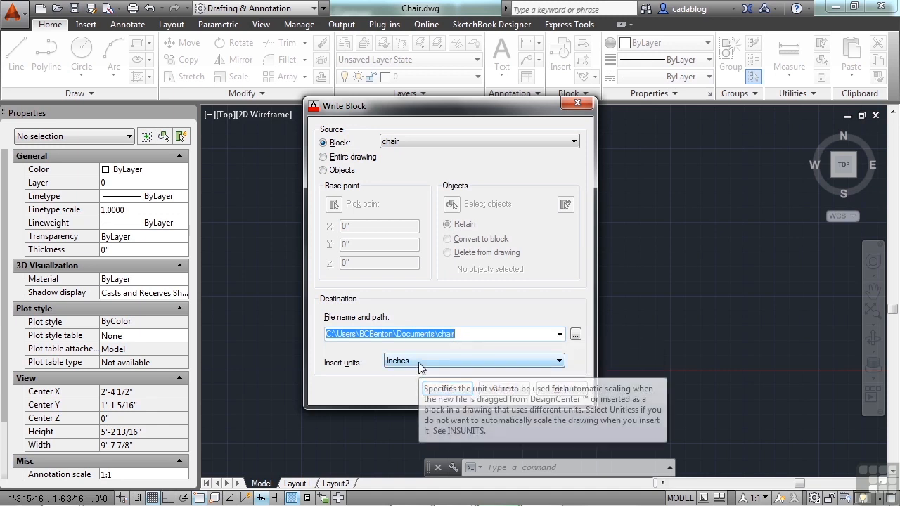
Keep the insert units at inches and write the block to the Autodesk 360 folder as chair.dwg
left_click(521, 364)
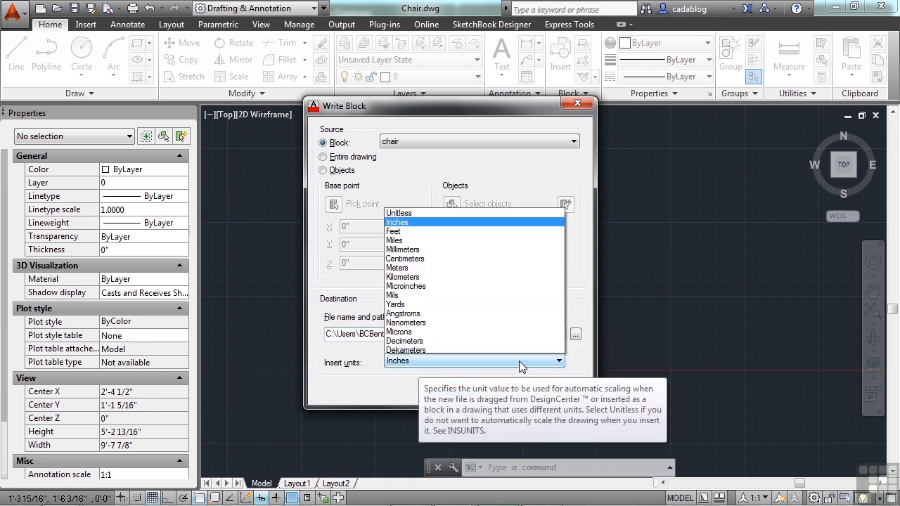
left_click(422, 175)
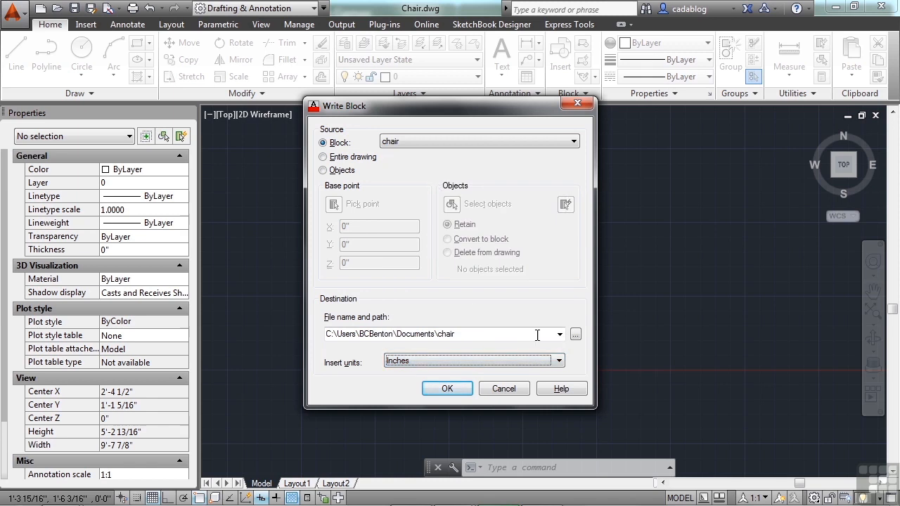
left_click(575, 335)
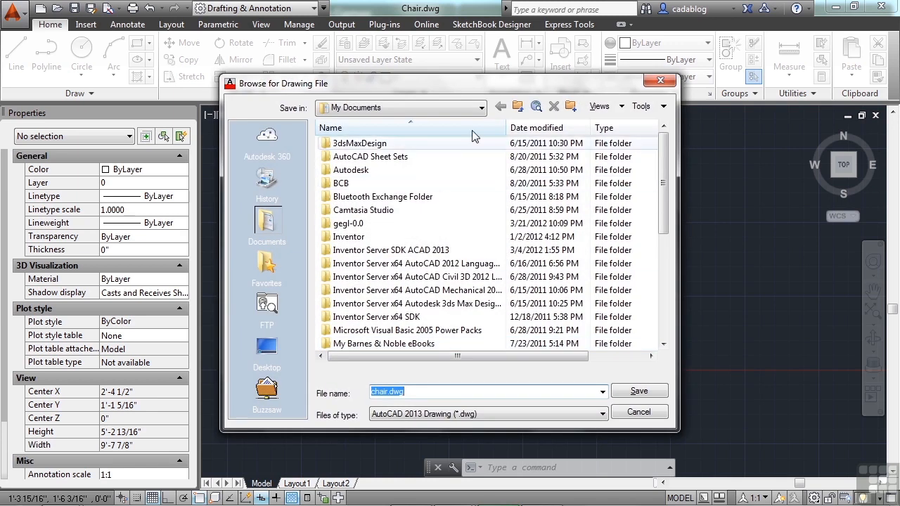
left_click(271, 142)
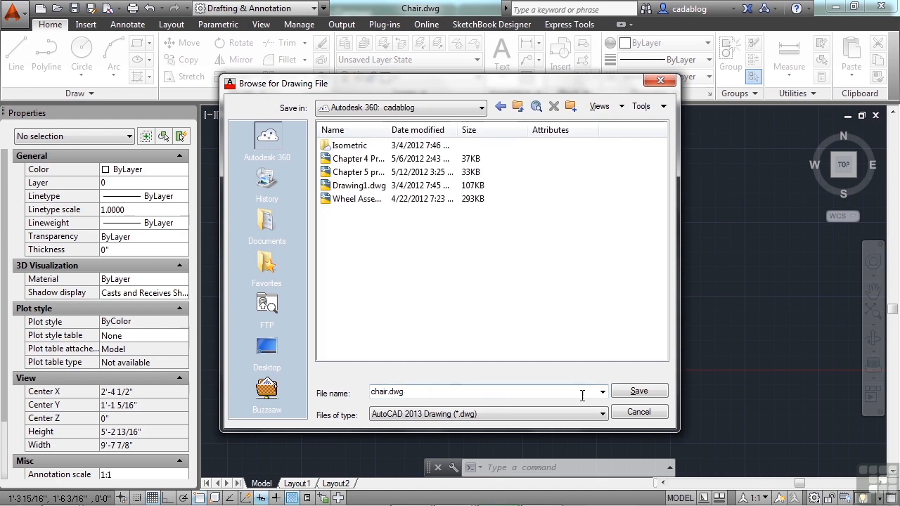
left_click(640, 392)
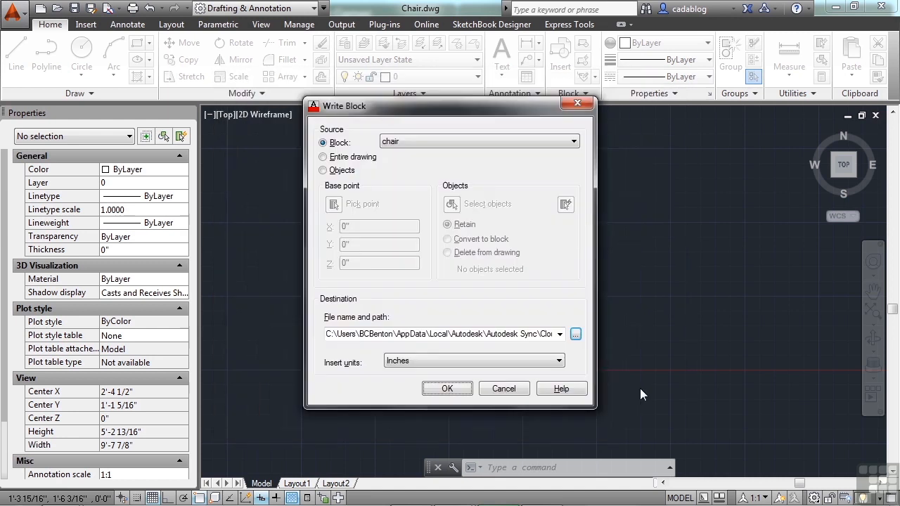
left_click(448, 388)
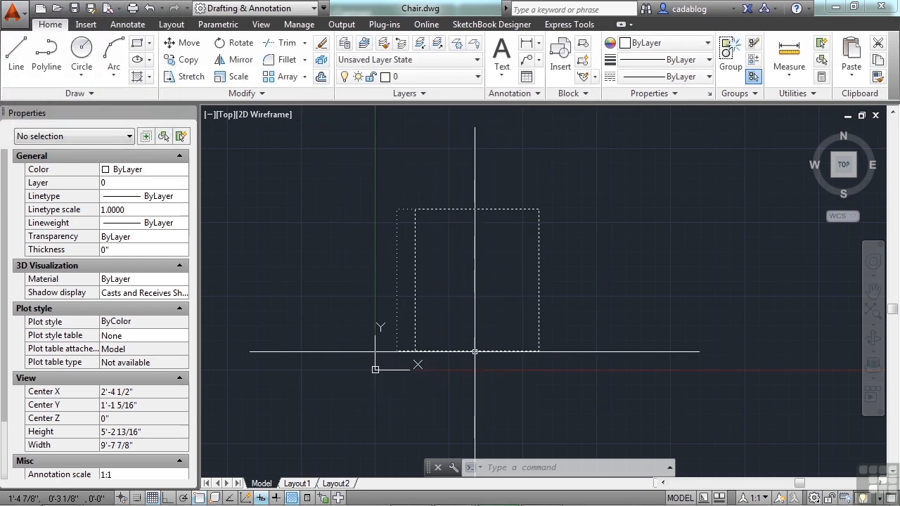